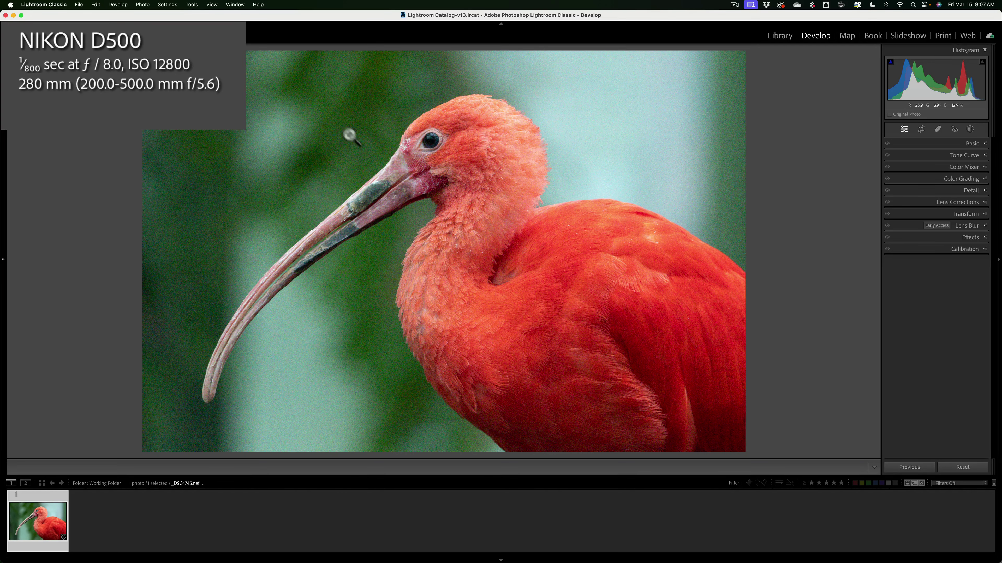
# Step: Inspect the ibis at 1:1, reset its develop adjustments, and glance at the Detail settings
pyautogui.click(358, 141)
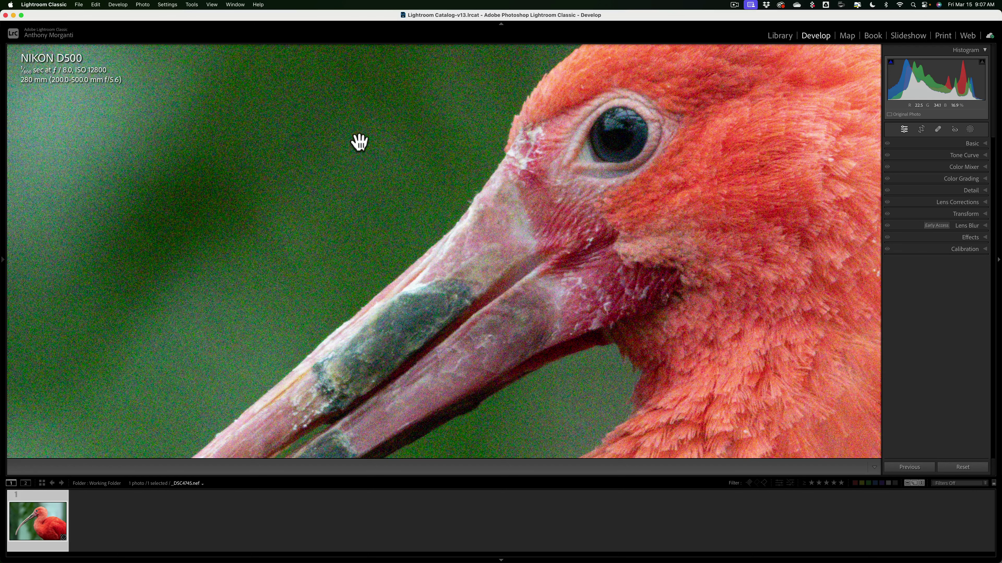
pyautogui.click(359, 142)
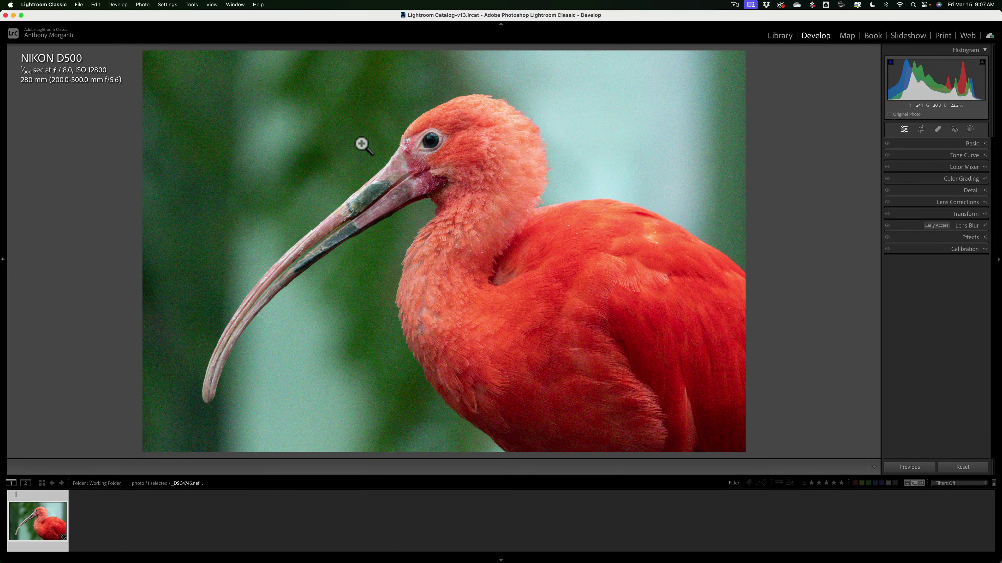
pyautogui.click(962, 466)
pyautogui.click(970, 191)
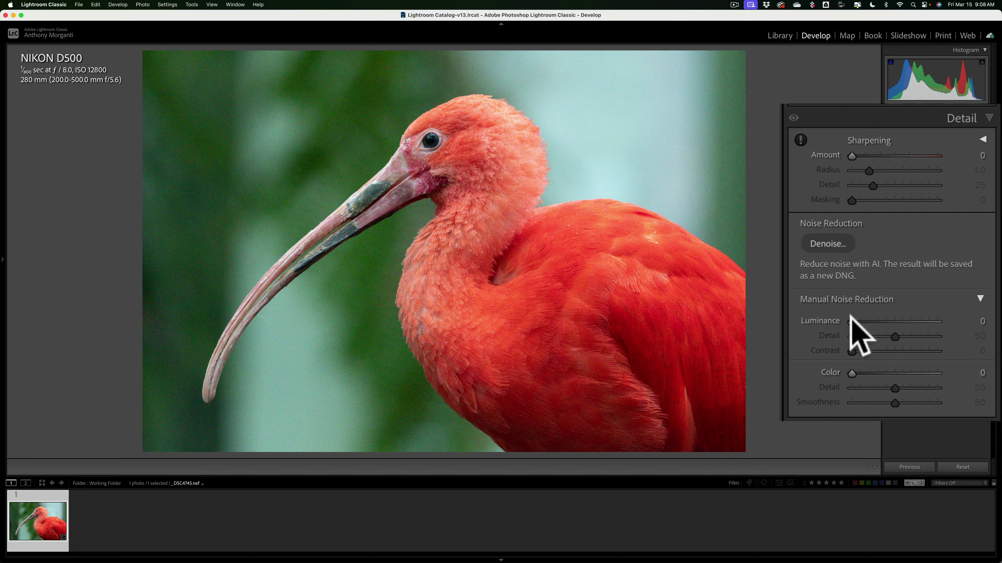
pyautogui.click(962, 120)
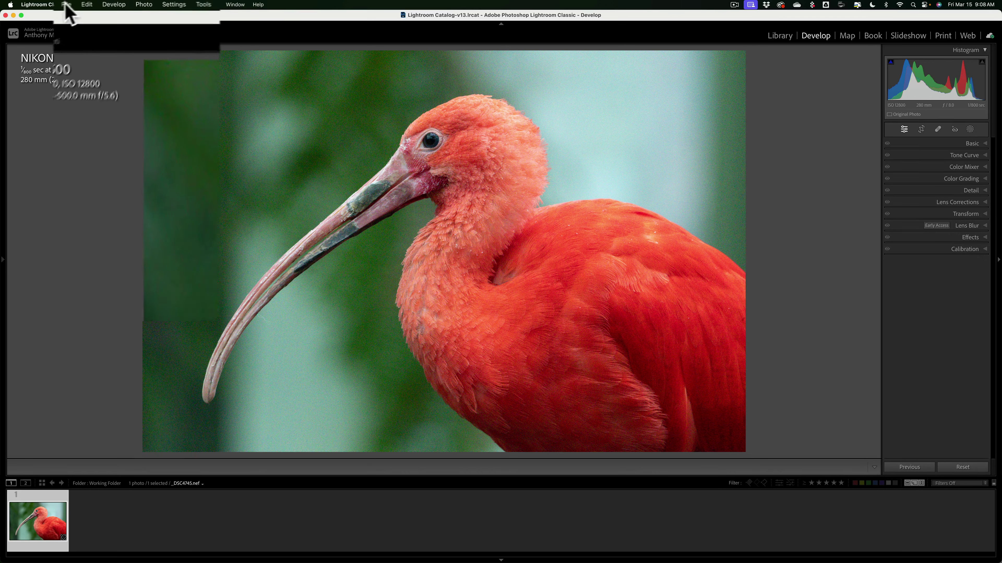
# Step: Send the ibis raw to Topaz Photo AI via File > Plug-in Extras
pyautogui.click(62, 4)
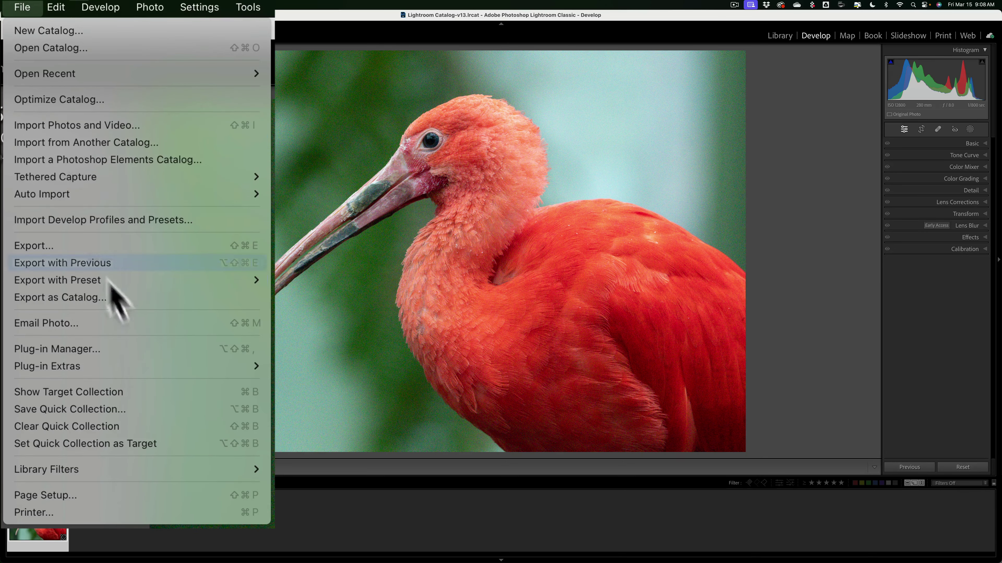
pyautogui.moveTo(172, 365)
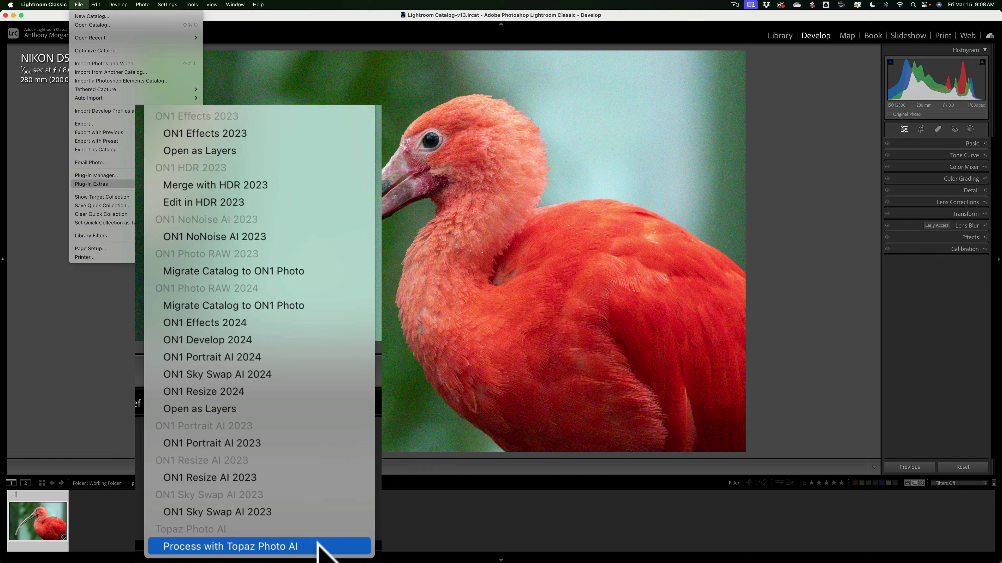
pyautogui.click(319, 546)
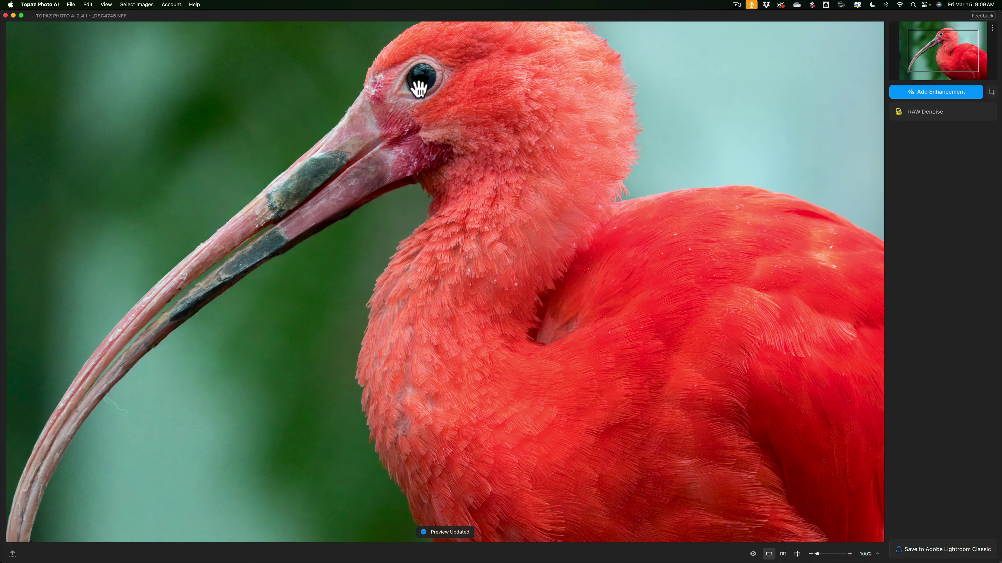
# Step: Zoom the preview to 128% framed on the ibis's head and beak
pyautogui.moveTo(428, 117); pyautogui.dragTo(521, 242)
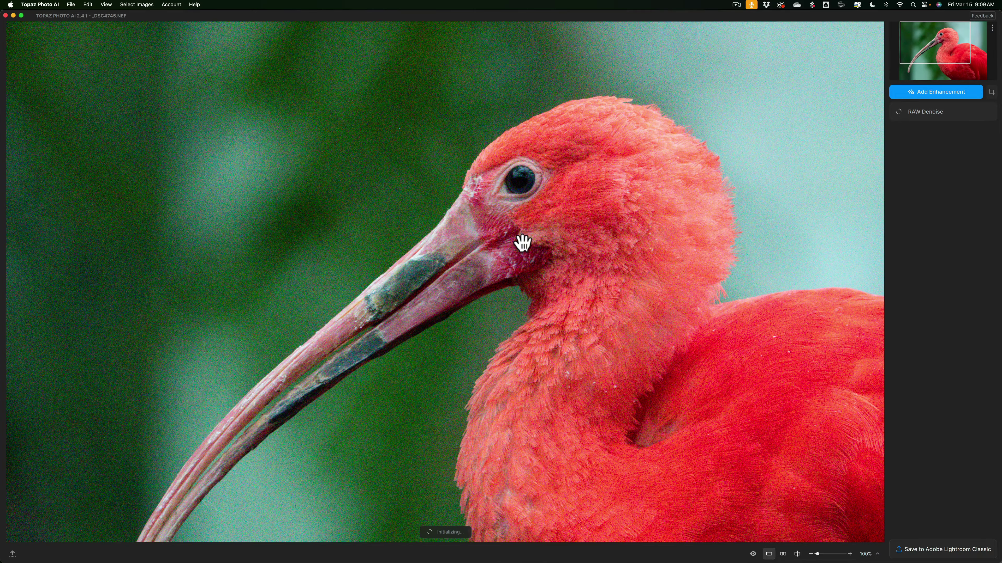
pyautogui.moveTo(816, 555); pyautogui.dragTo(818, 554)
pyautogui.moveTo(515, 203); pyautogui.dragTo(604, 241)
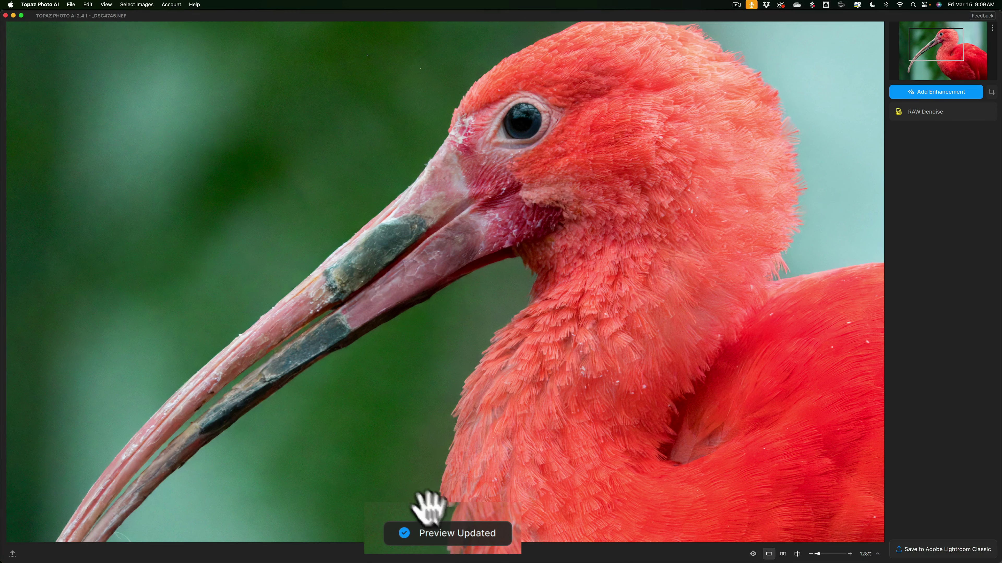
pyautogui.moveTo(349, 172); pyautogui.dragTo(350, 174)
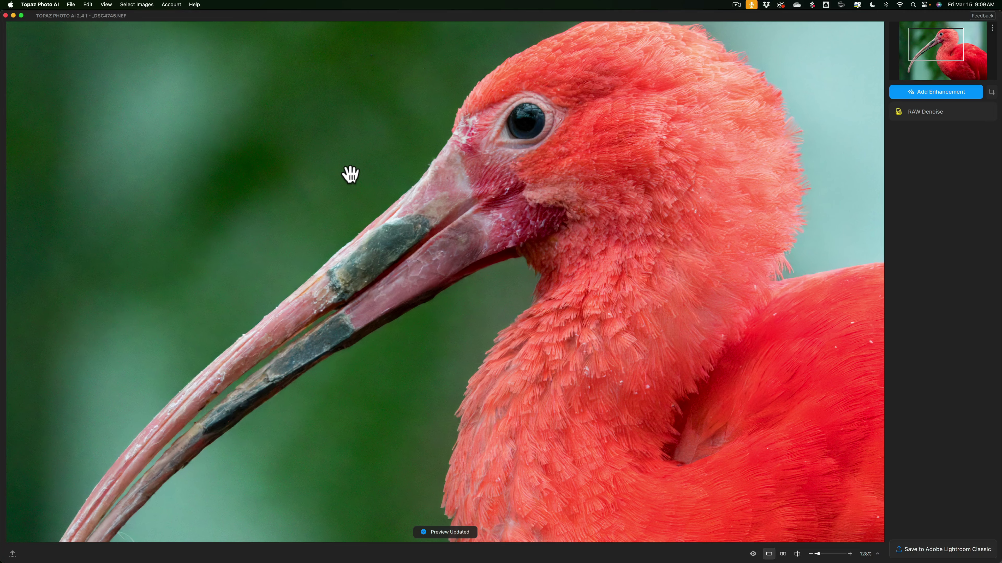
# Step: Toggle the Original view, try side-by-side and split comparisons, then return to single view
pyautogui.click(350, 174)
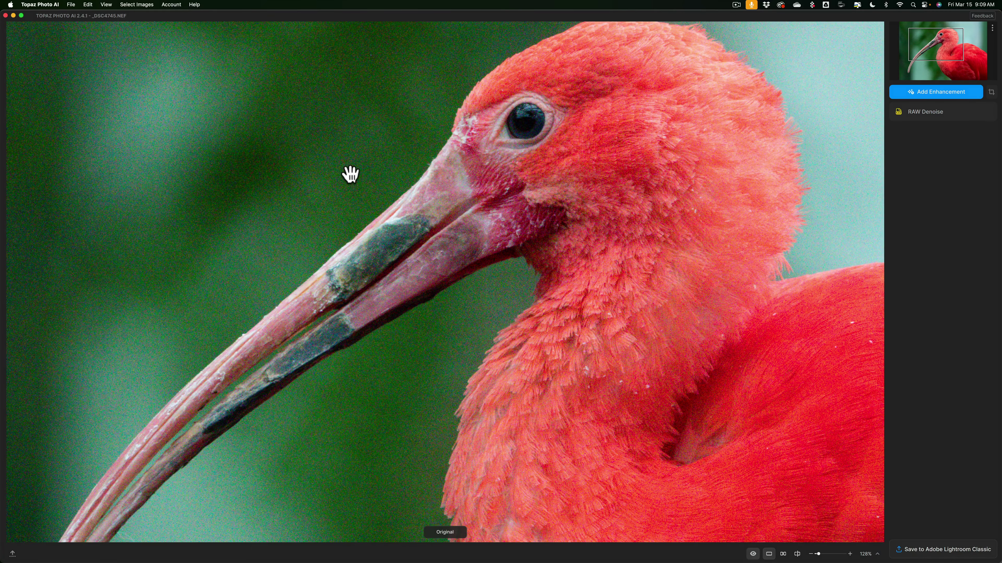
pyautogui.click(350, 174)
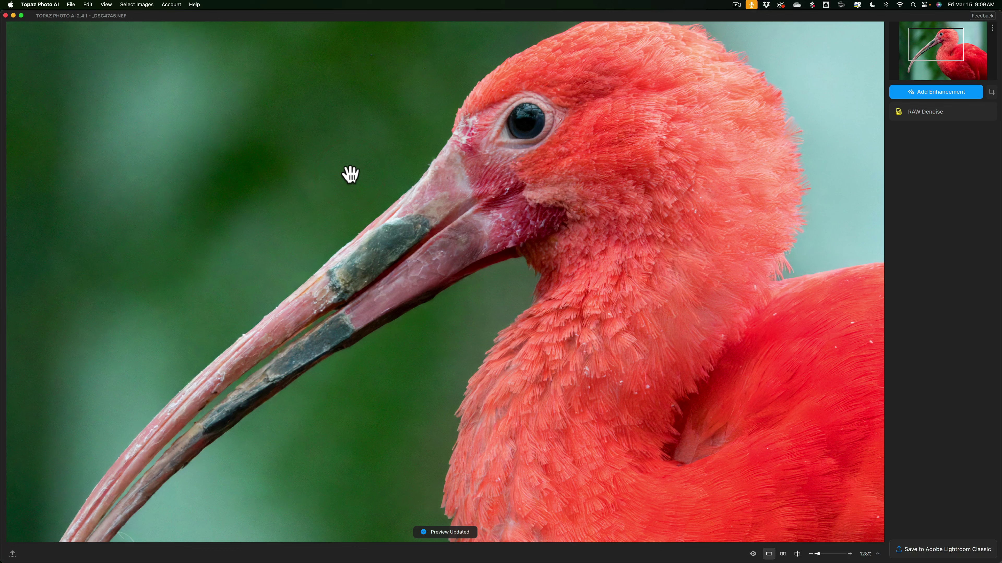
pyautogui.click(350, 174)
pyautogui.click(349, 174)
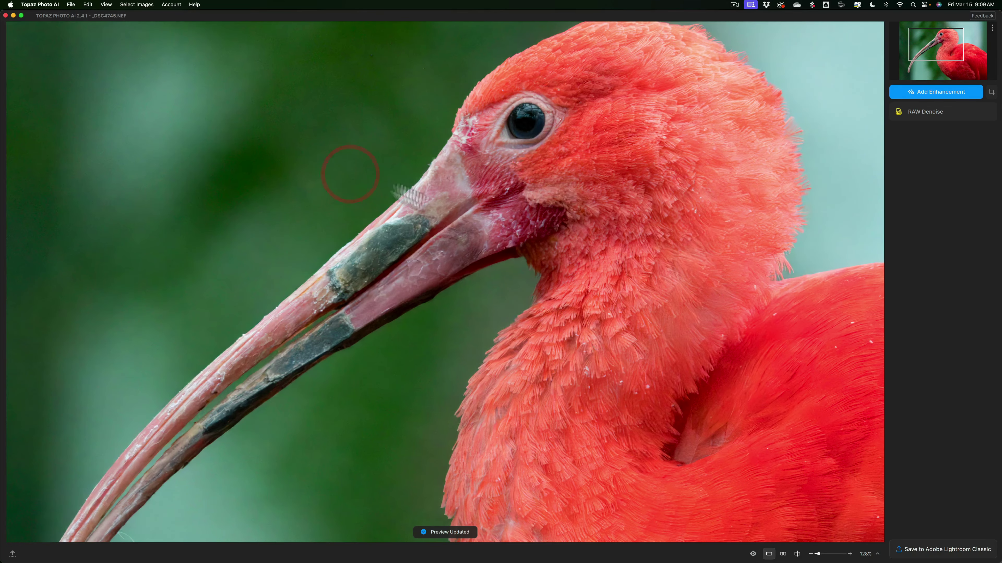
pyautogui.click(753, 545)
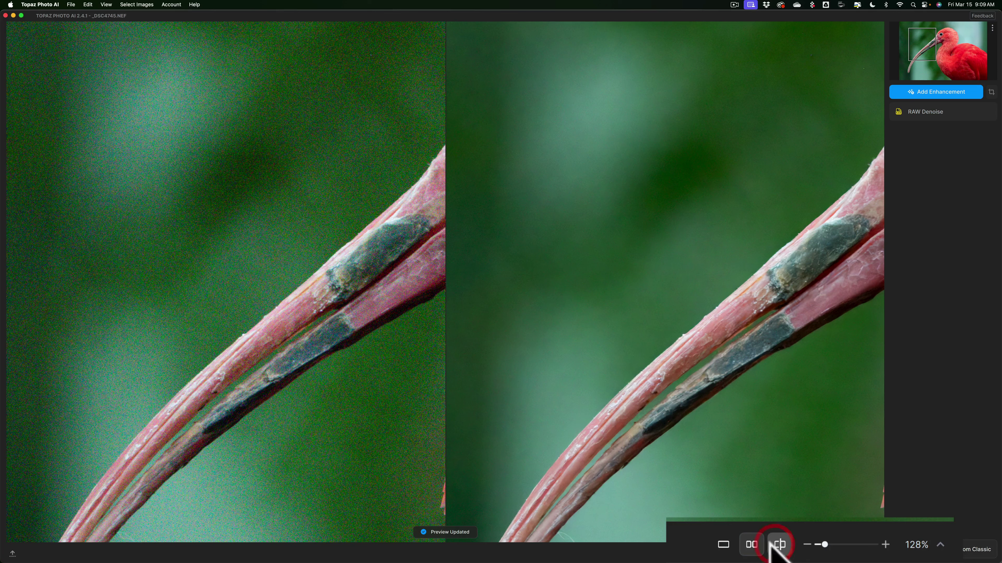
pyautogui.click(775, 545)
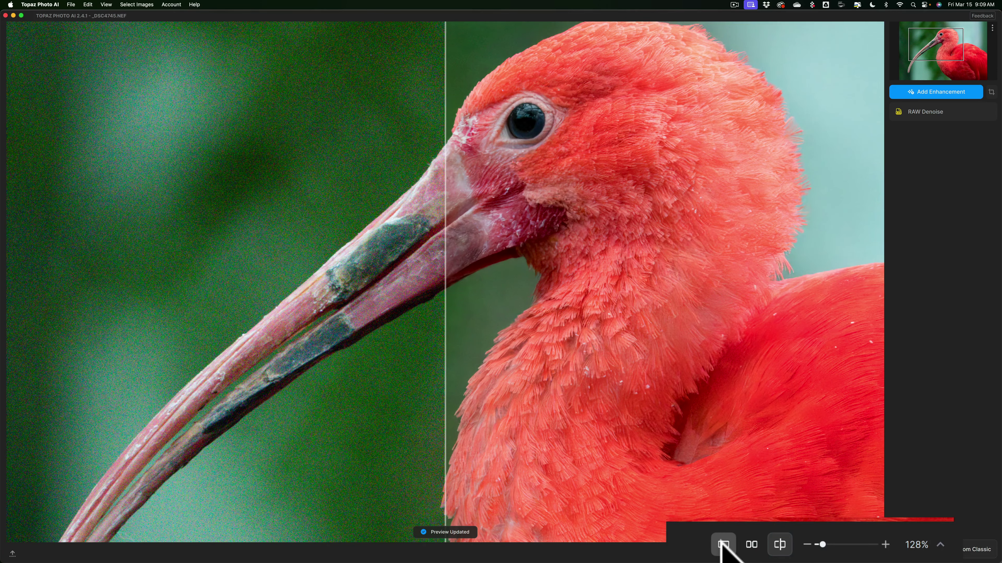
pyautogui.click(723, 544)
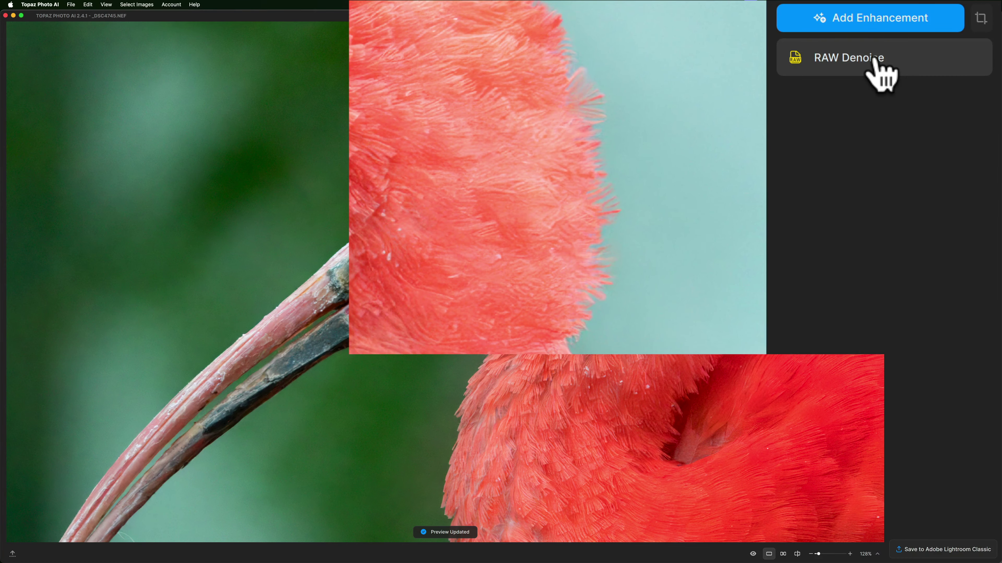
# Step: Try RAW Strong, then keep RAW Normal with Strength 88 and Minor Deblur 47
pyautogui.click(875, 59)
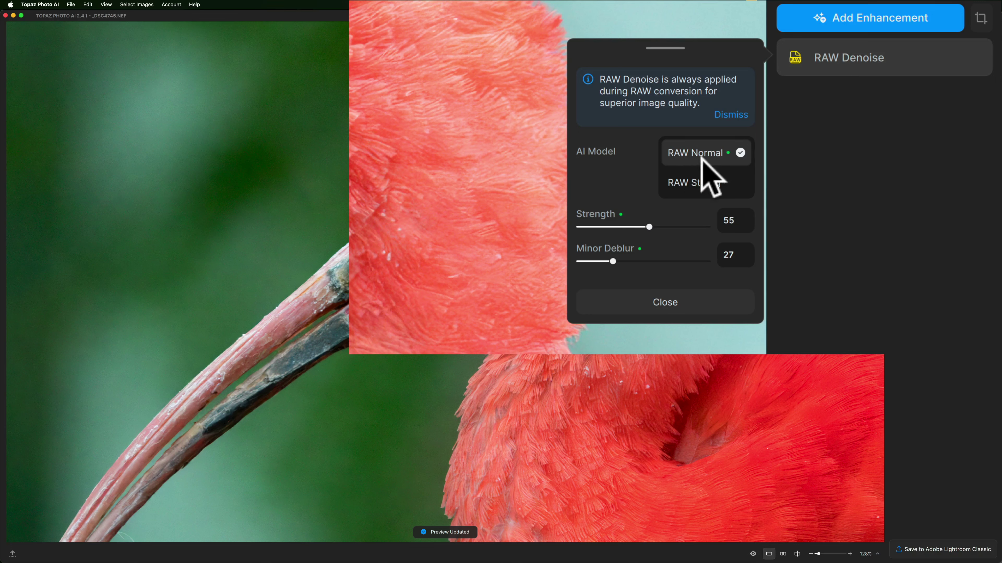
pyautogui.moveTo(611, 154)
pyautogui.click(692, 182)
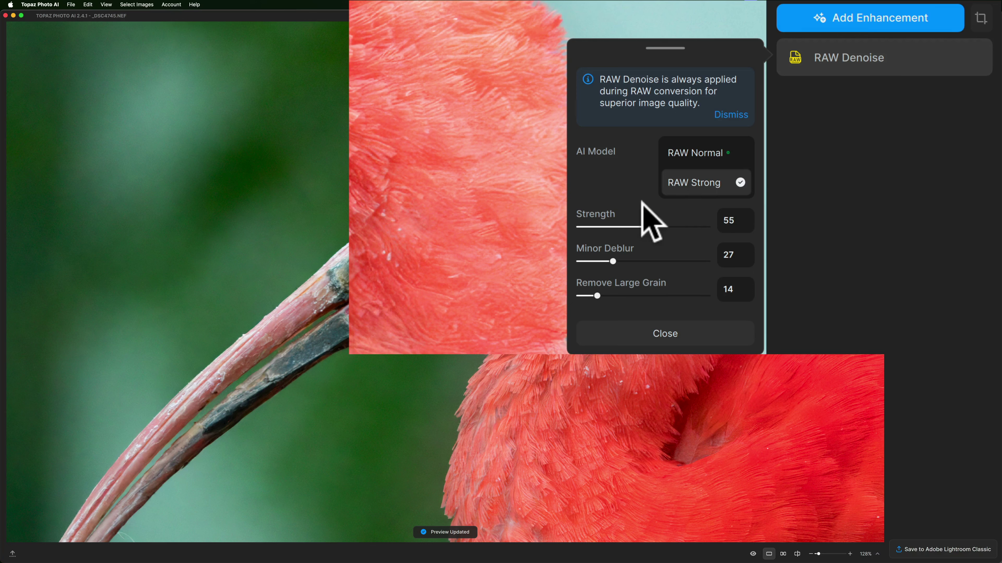
pyautogui.moveTo(636, 280)
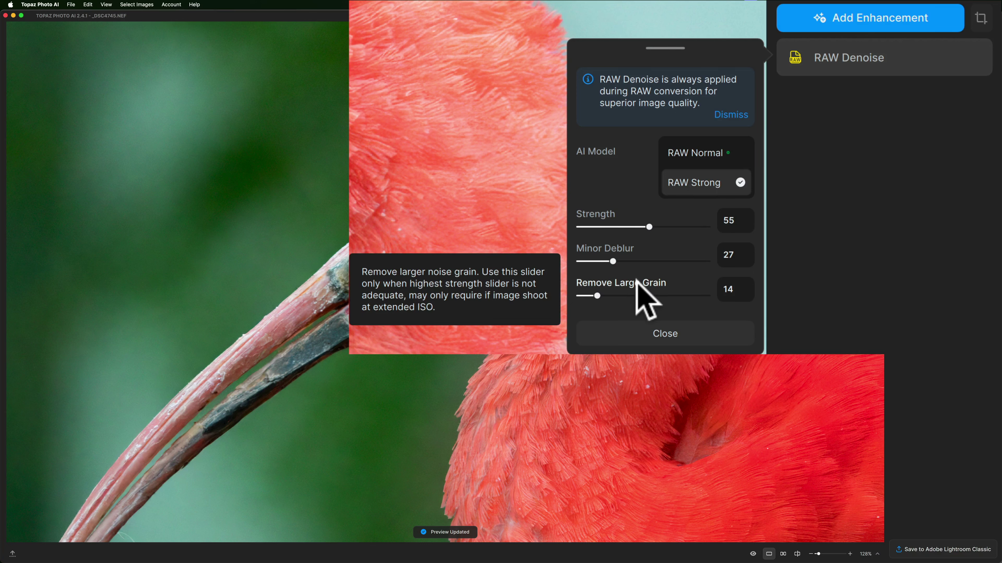
pyautogui.click(685, 157)
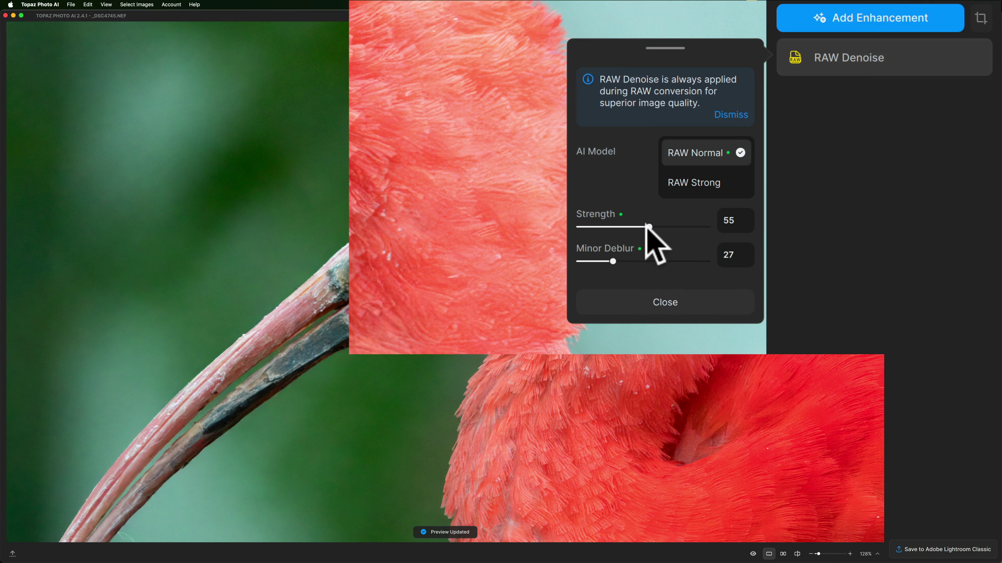
pyautogui.moveTo(647, 226); pyautogui.dragTo(692, 227)
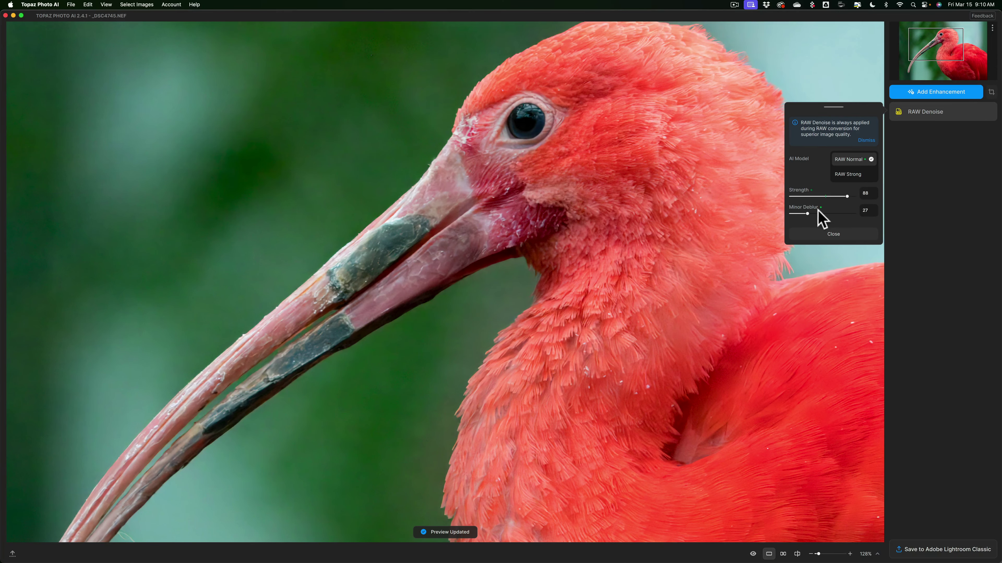
pyautogui.moveTo(807, 213); pyautogui.dragTo(820, 213)
# Step: Close the RAW Denoise popover and bring up the Add Enhancement list
pyautogui.click(832, 235)
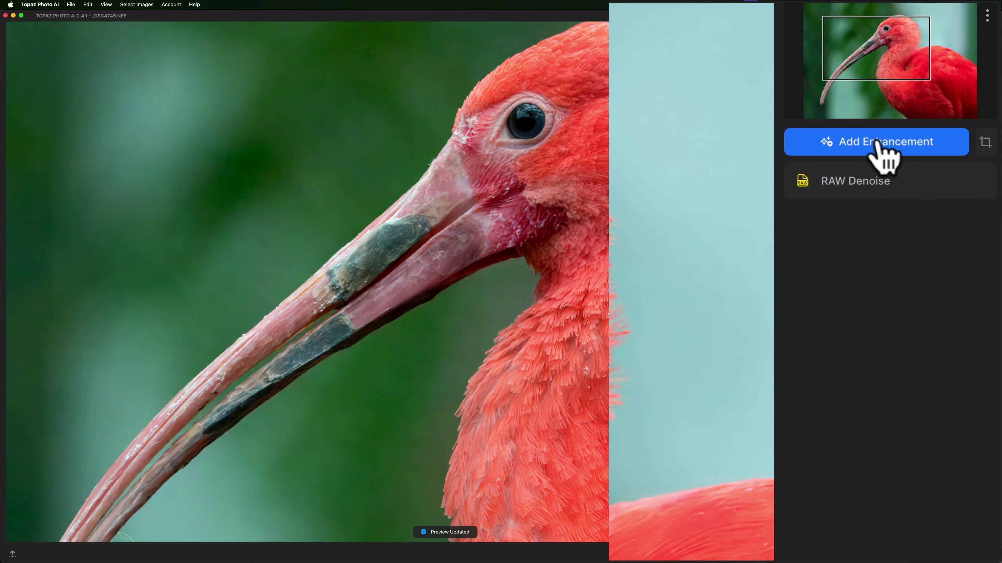
pyautogui.click(877, 143)
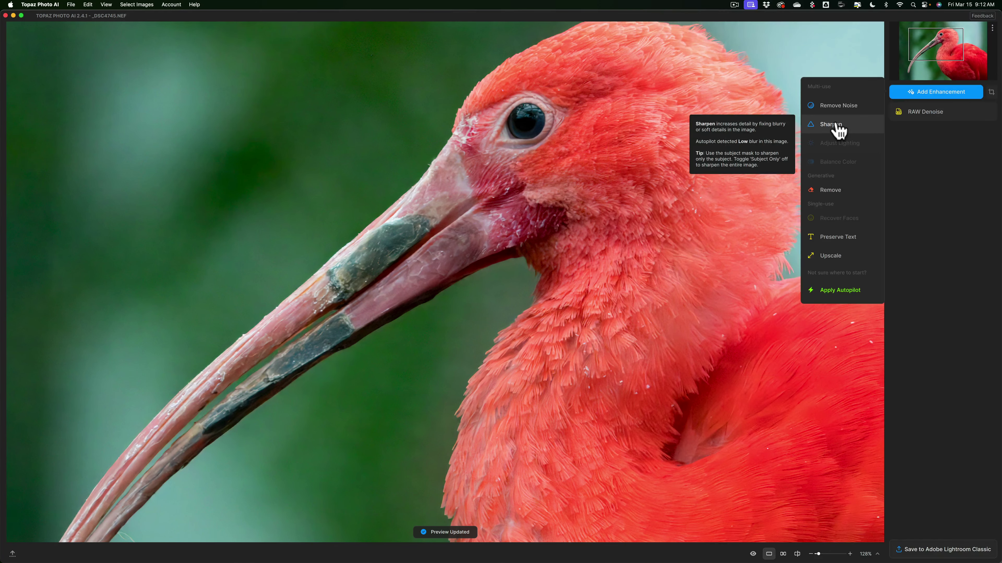
# Step: Add Sharpen, compare Strong, Lens Blur and Motion Blur, keep Standard, and view its subject selection
pyautogui.click(681, 208)
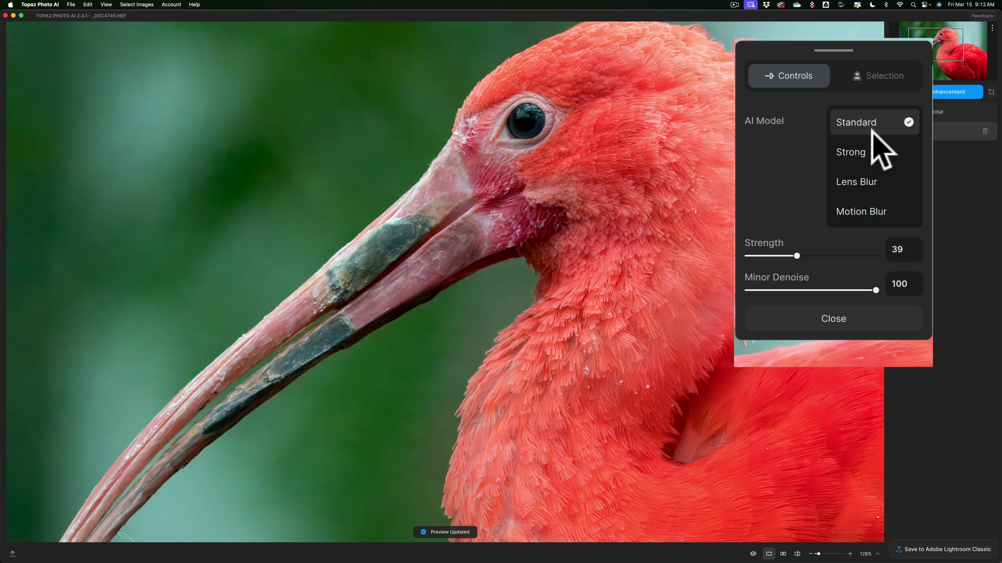
pyautogui.click(863, 154)
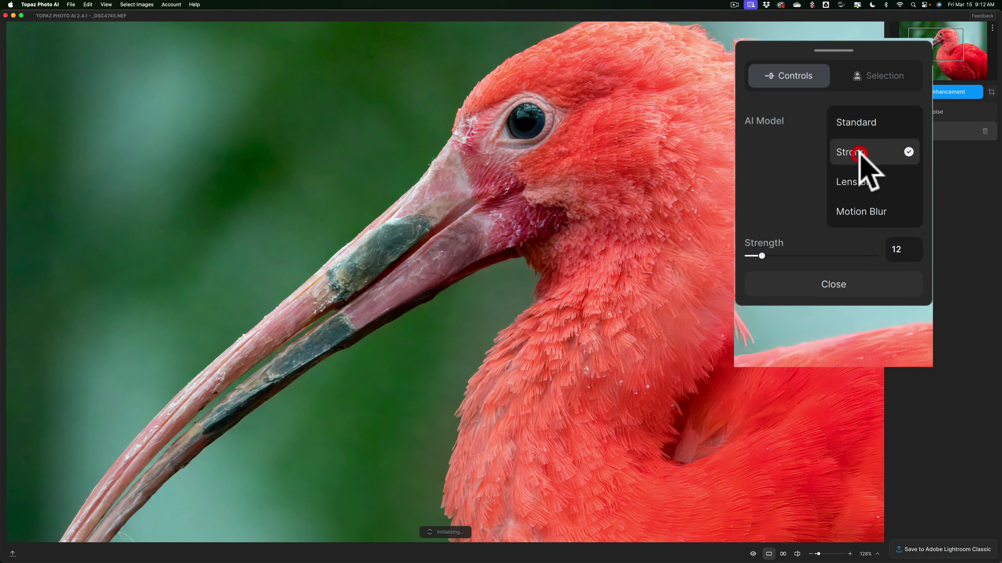
pyautogui.click(858, 181)
pyautogui.click(858, 211)
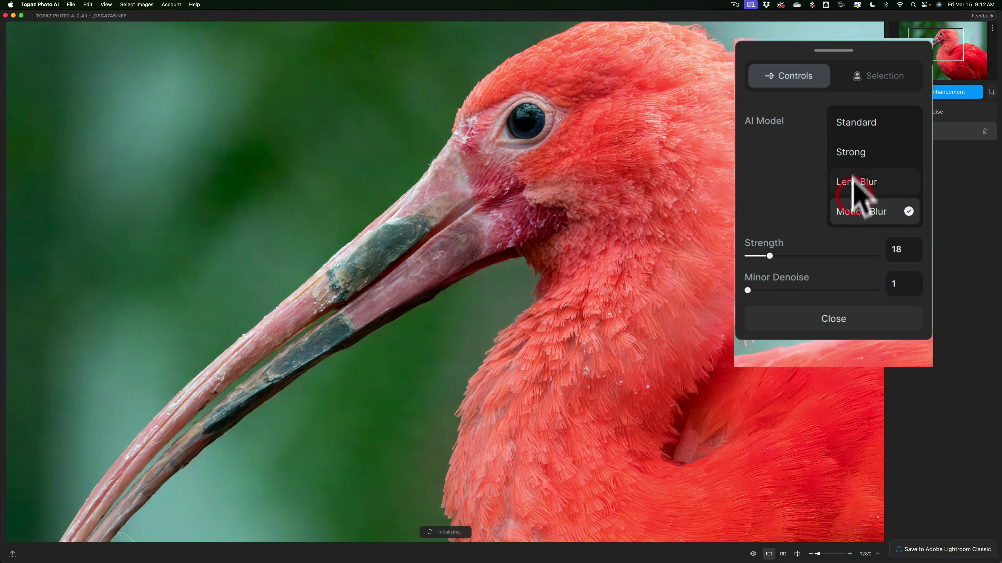
pyautogui.click(853, 129)
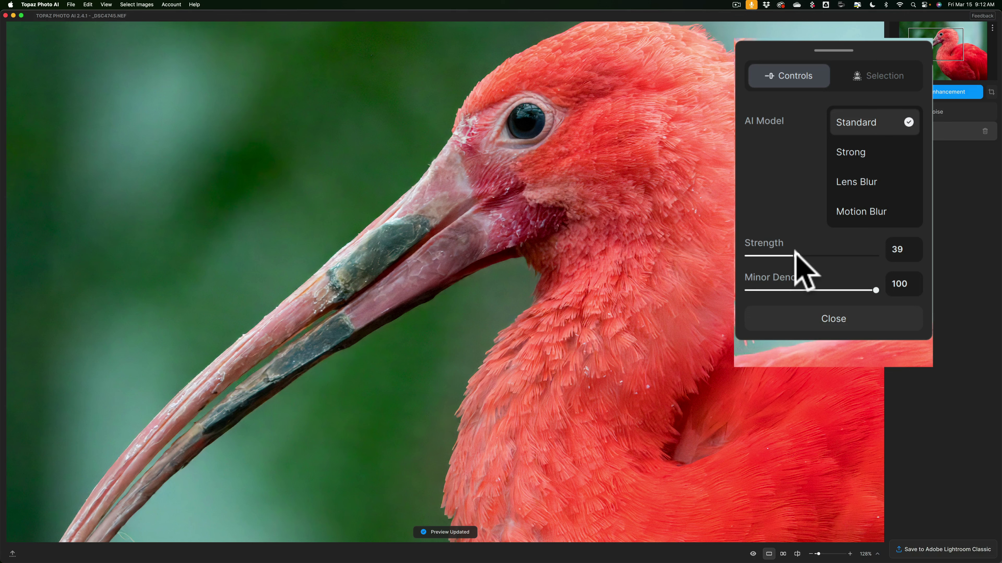
pyautogui.click(881, 74)
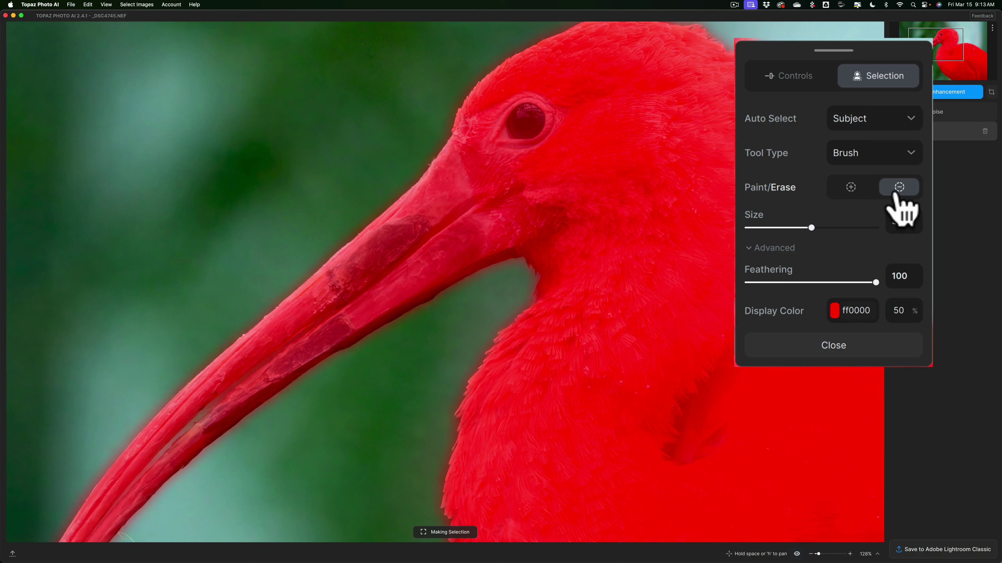
# Step: Set the subject-mask brush back to Paint at size 210
pyautogui.click(851, 189)
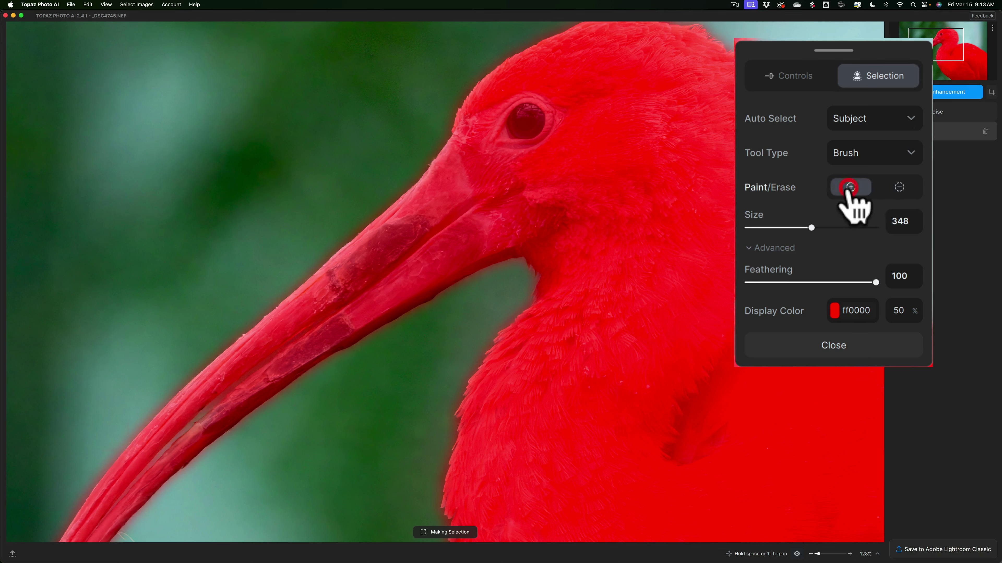
pyautogui.click(895, 191)
pyautogui.click(851, 188)
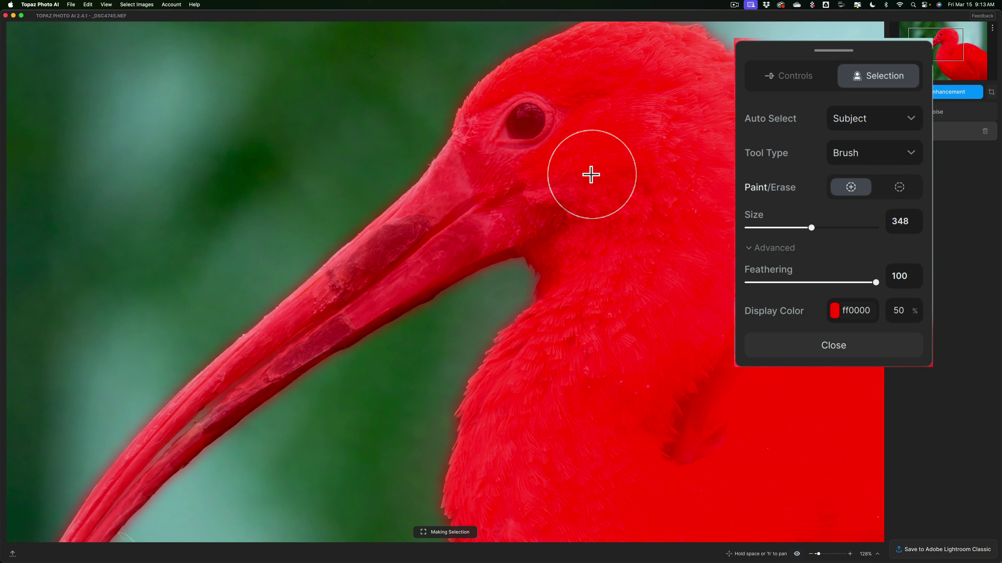
pyautogui.press('[')
pyautogui.press('[')
pyautogui.press(']')
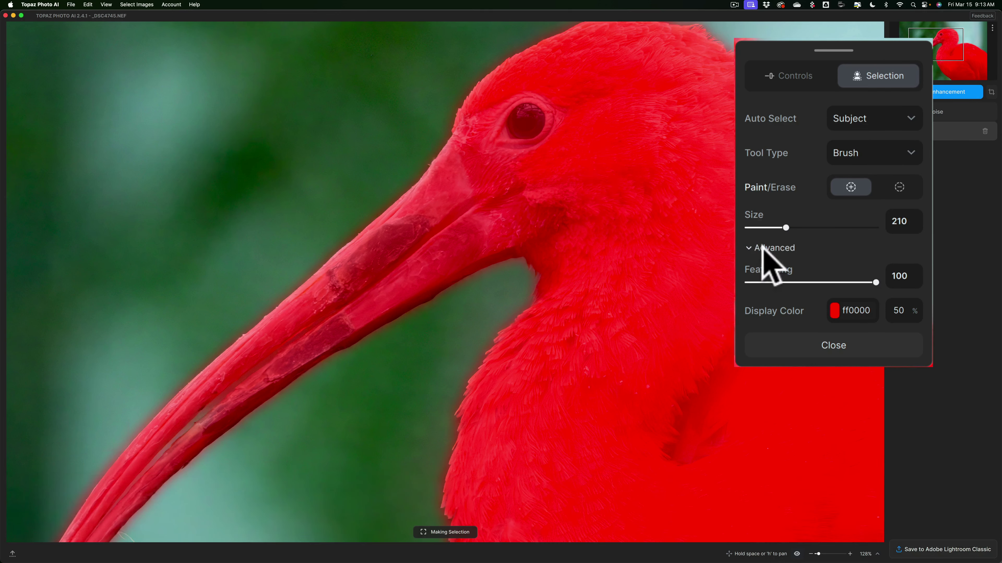
pyautogui.click(749, 247)
pyautogui.click(749, 249)
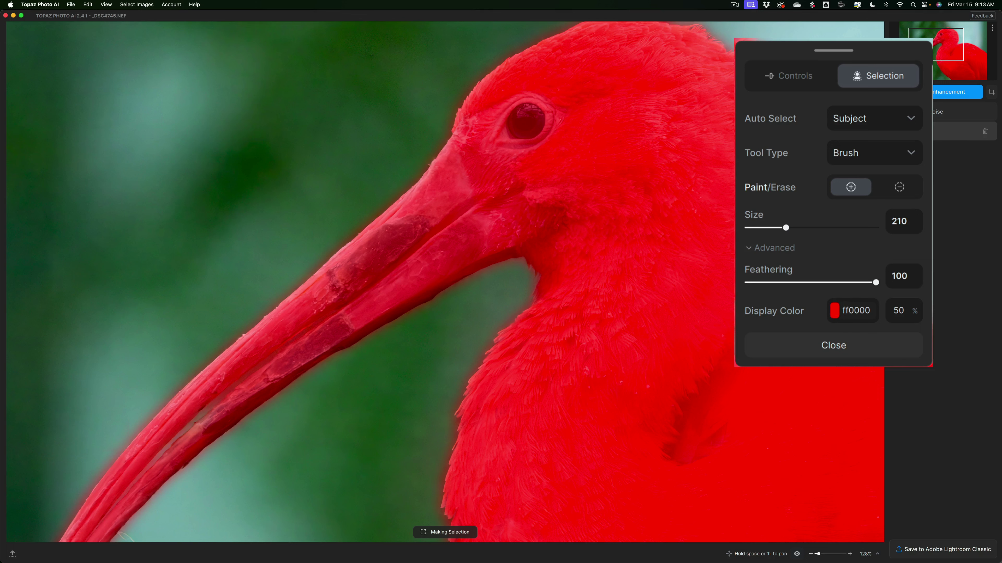
# Step: Close the Sharpen panel and dismiss the Add Enhancement menu without adding anything
pyautogui.click(790, 78)
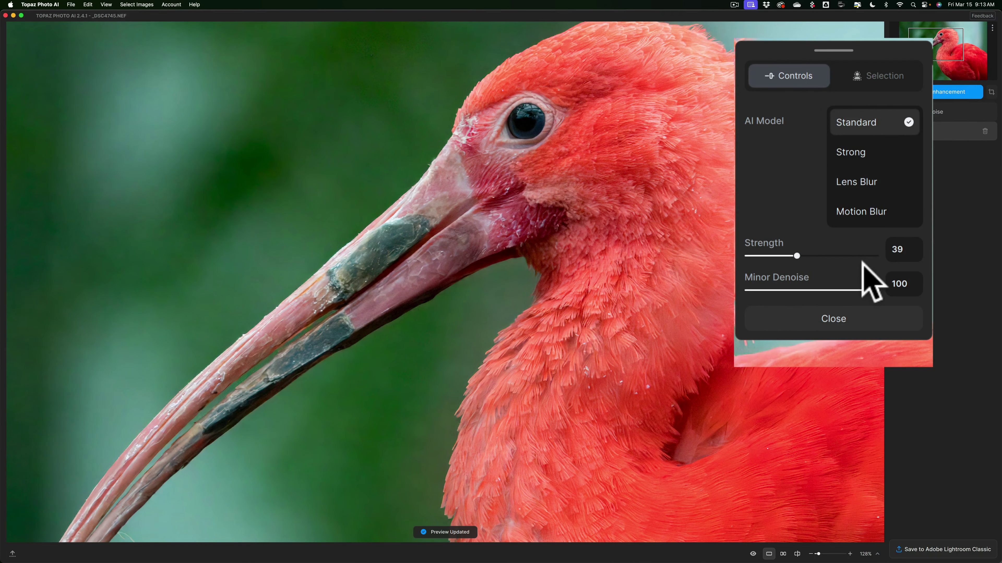
pyautogui.click(834, 319)
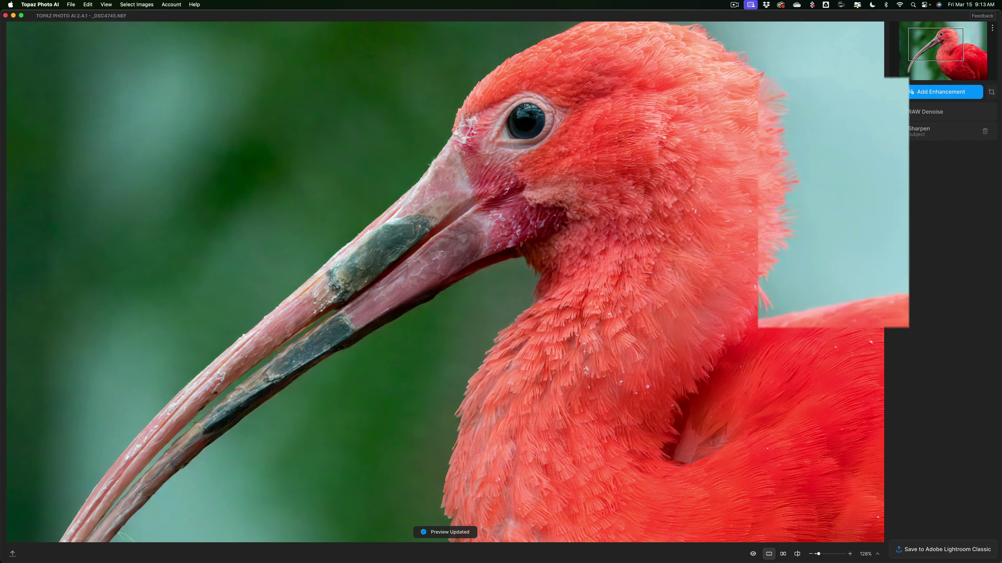
pyautogui.click(923, 95)
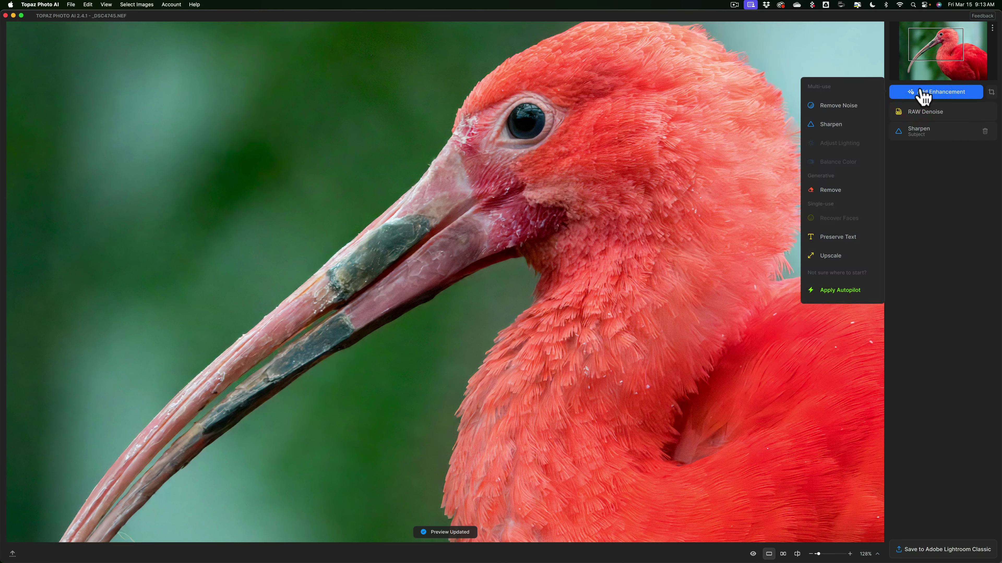
pyautogui.click(923, 95)
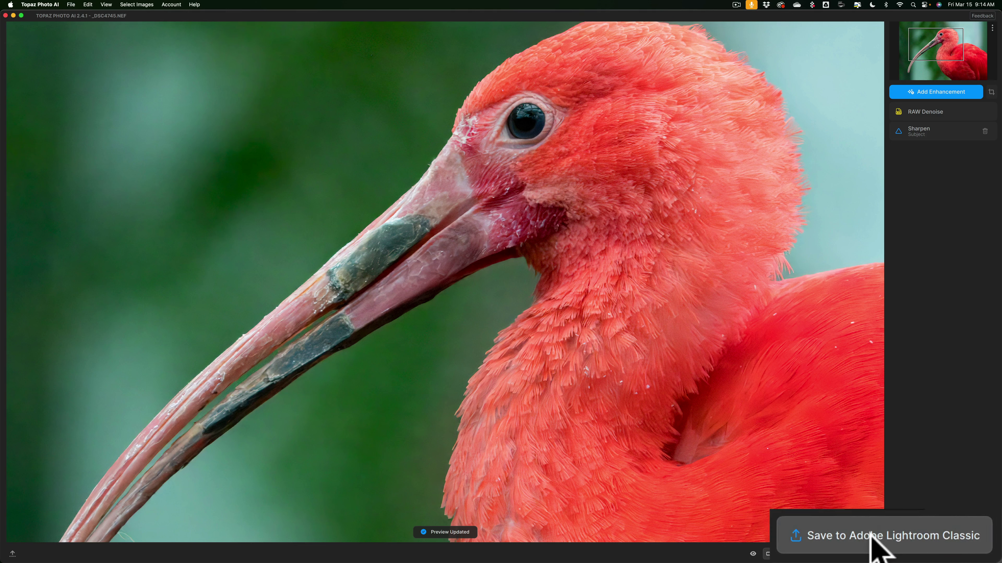
# Step: Save the processed ibis to Lightroom Classic as _DSC4745.dng
pyautogui.click(907, 549)
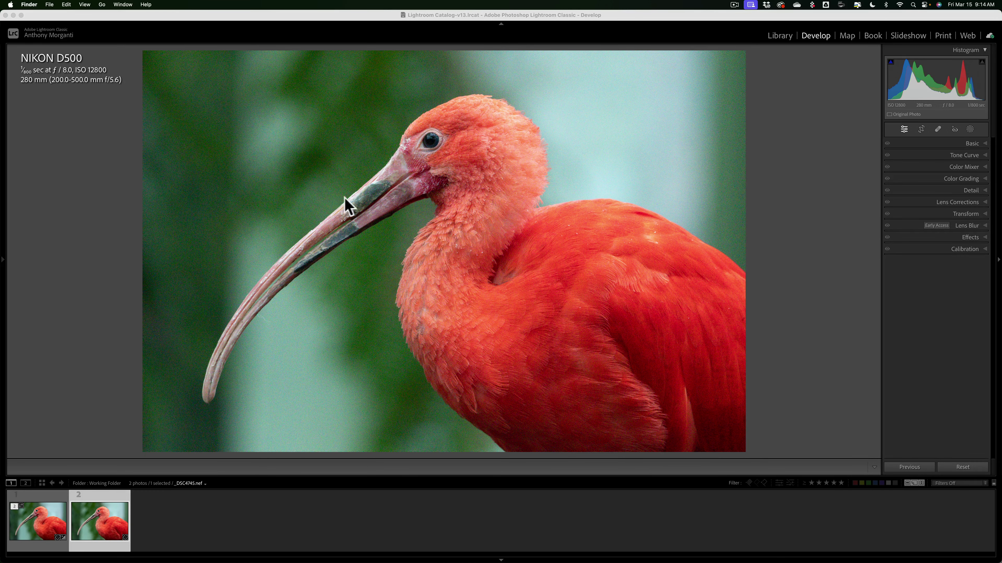
# Step: Zoom into the ibis's eye and neck, flipping between the DNG and NEF thumbnails
pyautogui.click(391, 146)
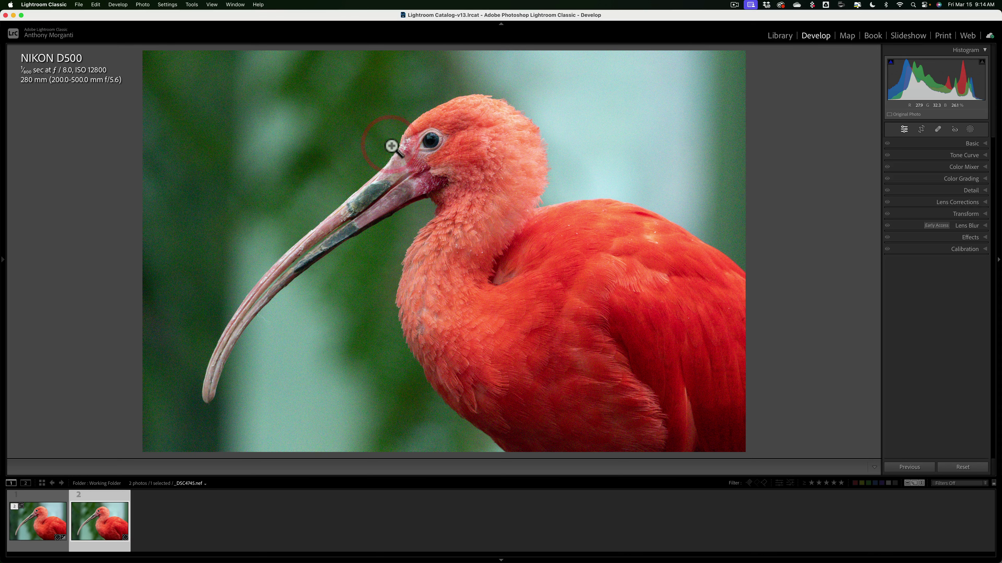
pyautogui.click(391, 145)
pyautogui.moveTo(391, 140); pyautogui.dragTo(391, 165)
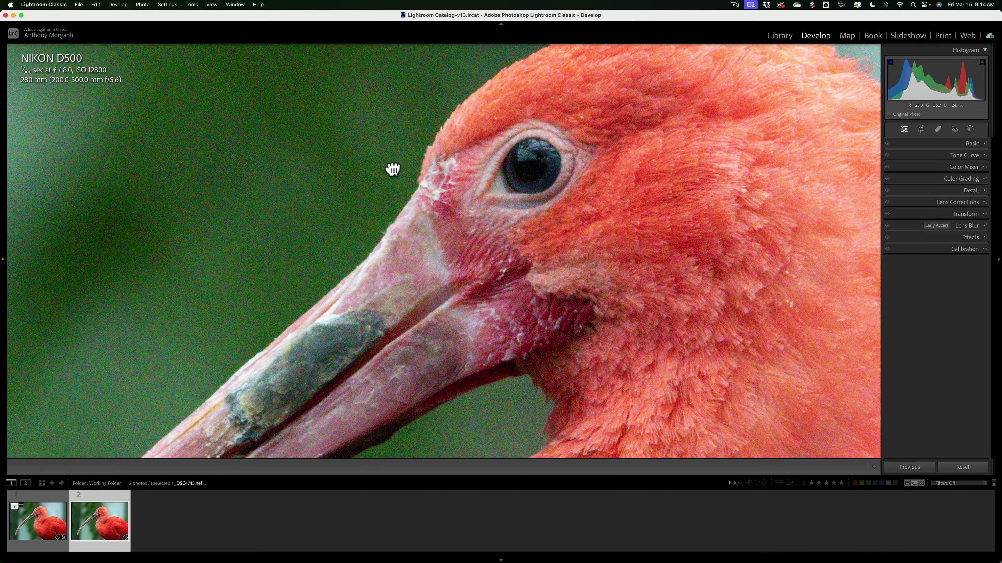
pyautogui.click(36, 531)
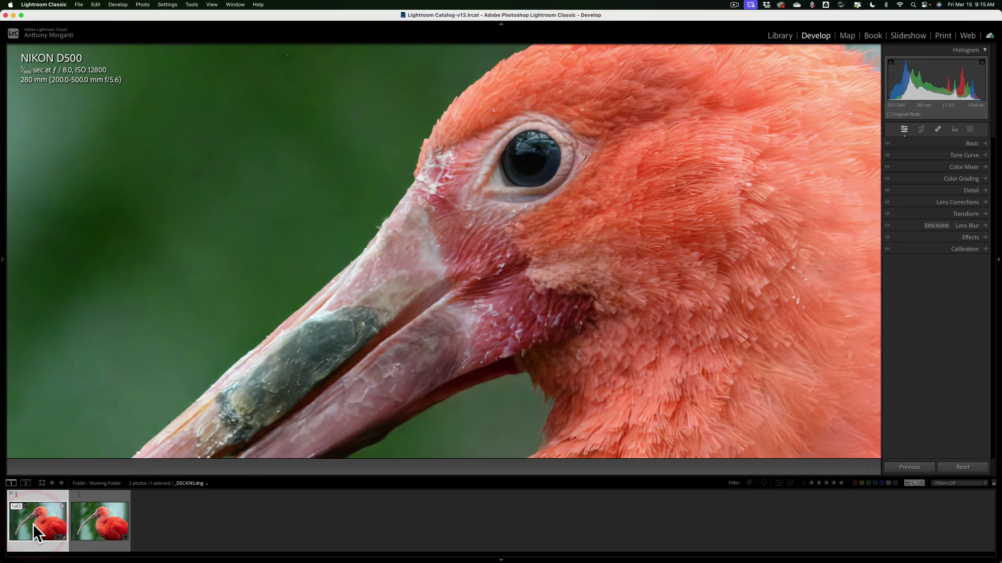
pyautogui.press('Right')
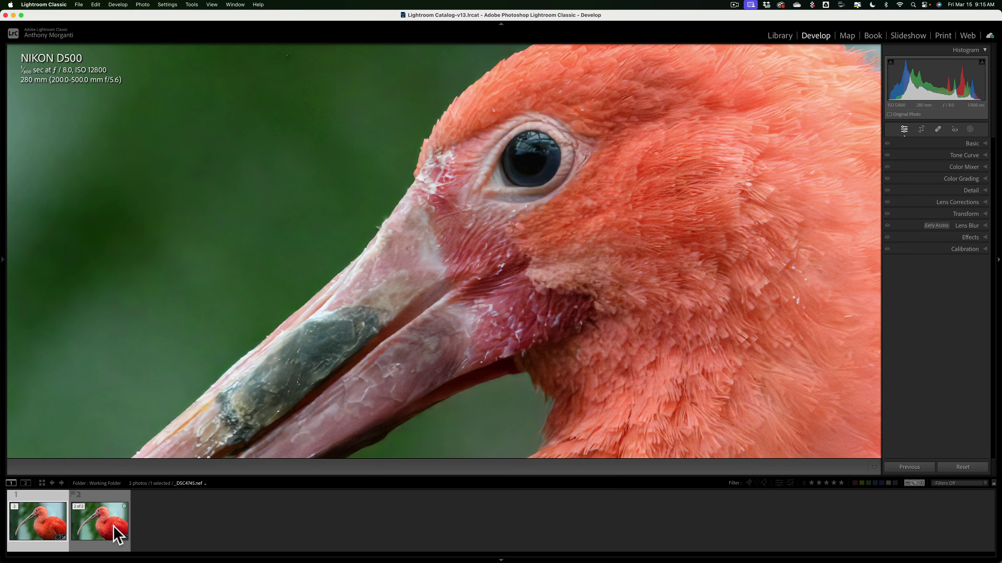
pyautogui.click(98, 527)
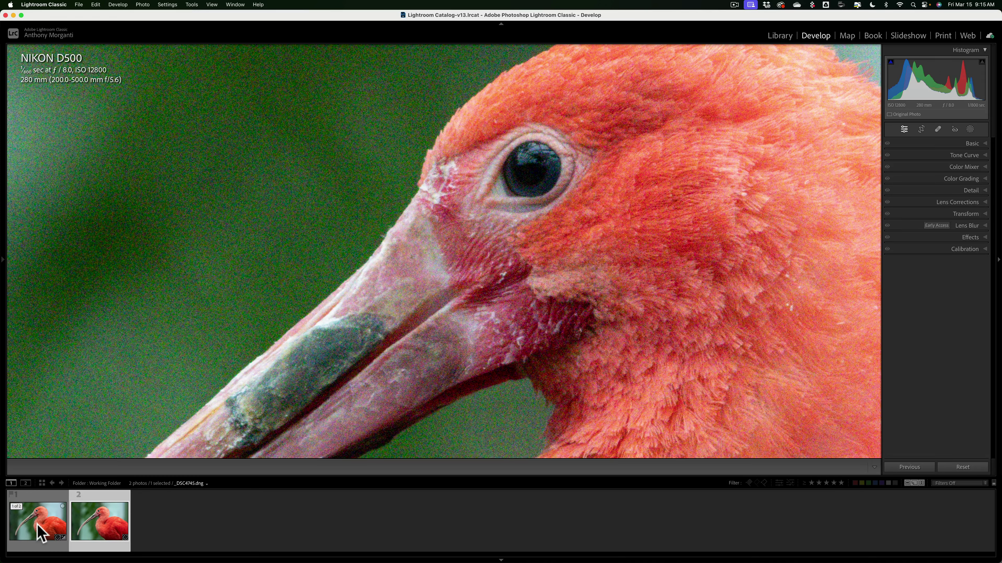
pyautogui.click(503, 290)
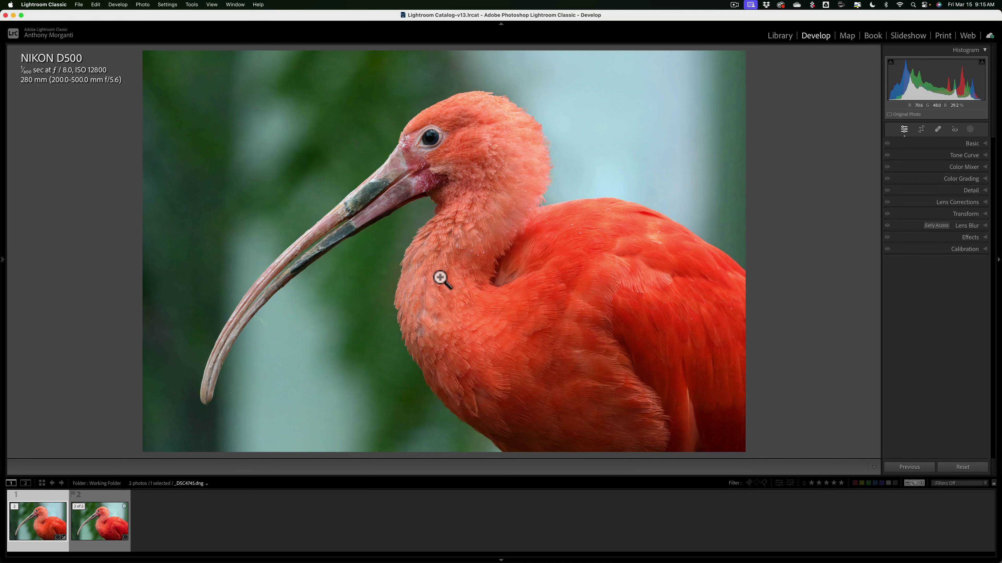
pyautogui.click(429, 243)
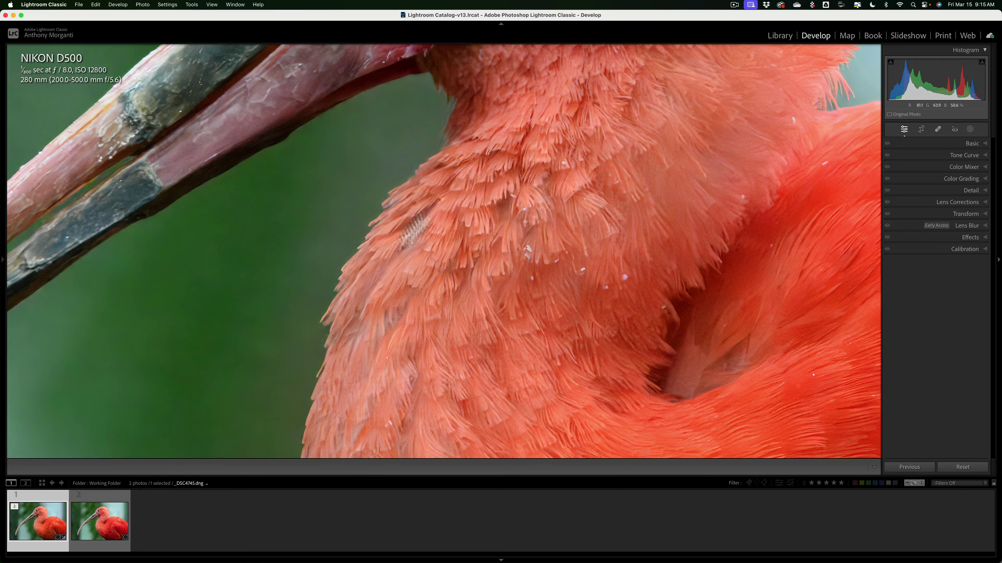
pyautogui.click(99, 527)
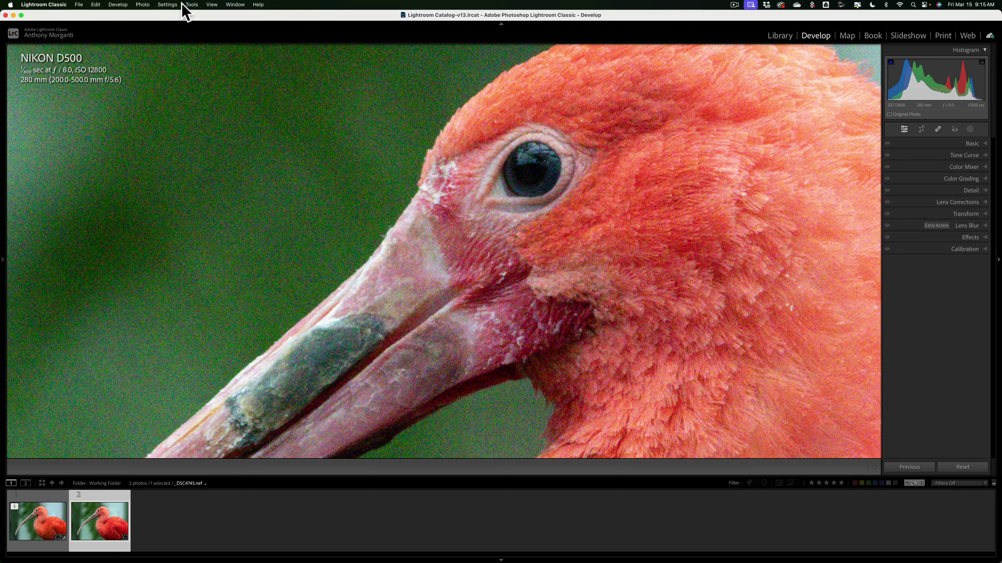
# Step: View the DNG at 100% and pan over the neck and body feathers
pyautogui.click(212, 5)
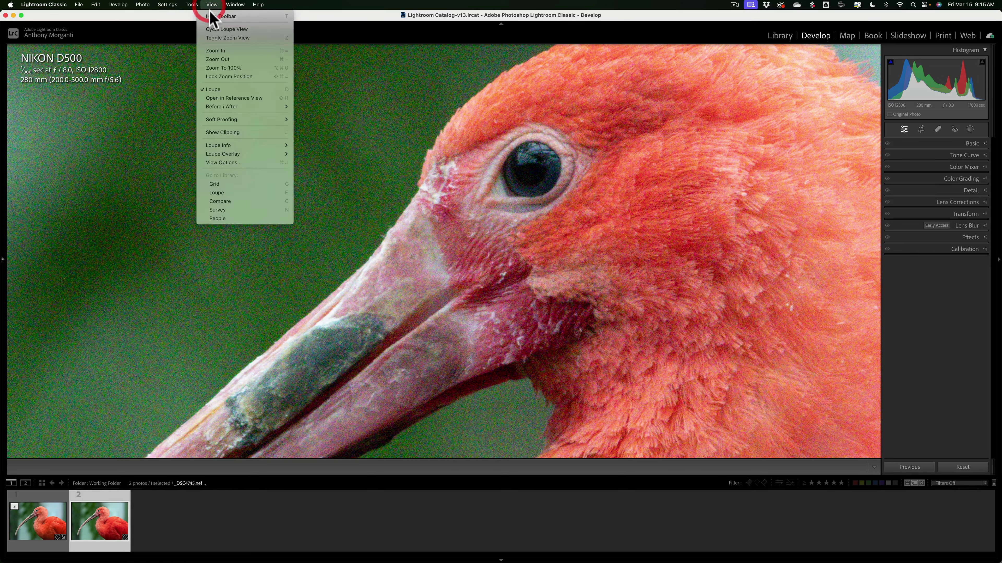
pyautogui.click(222, 72)
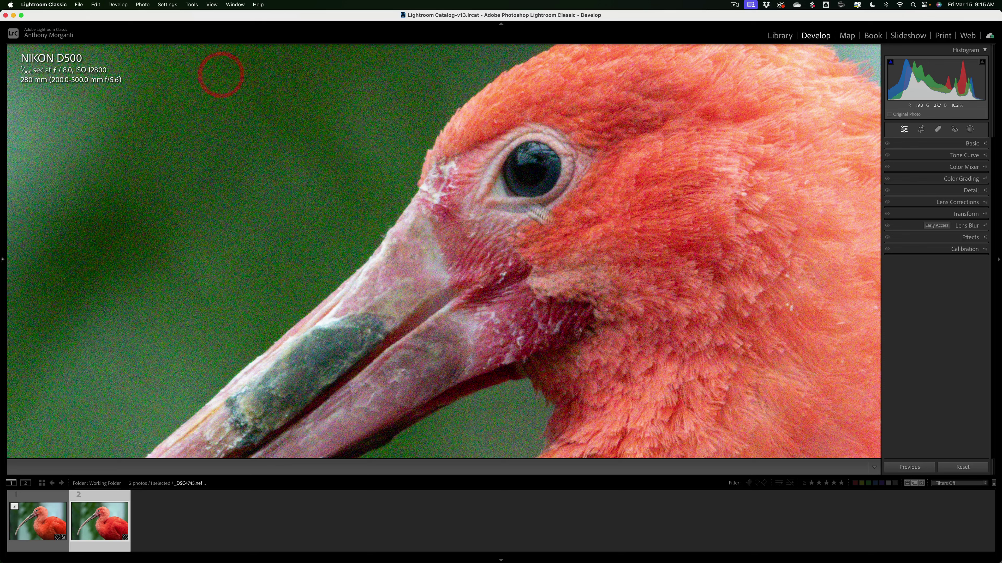
pyautogui.click(47, 530)
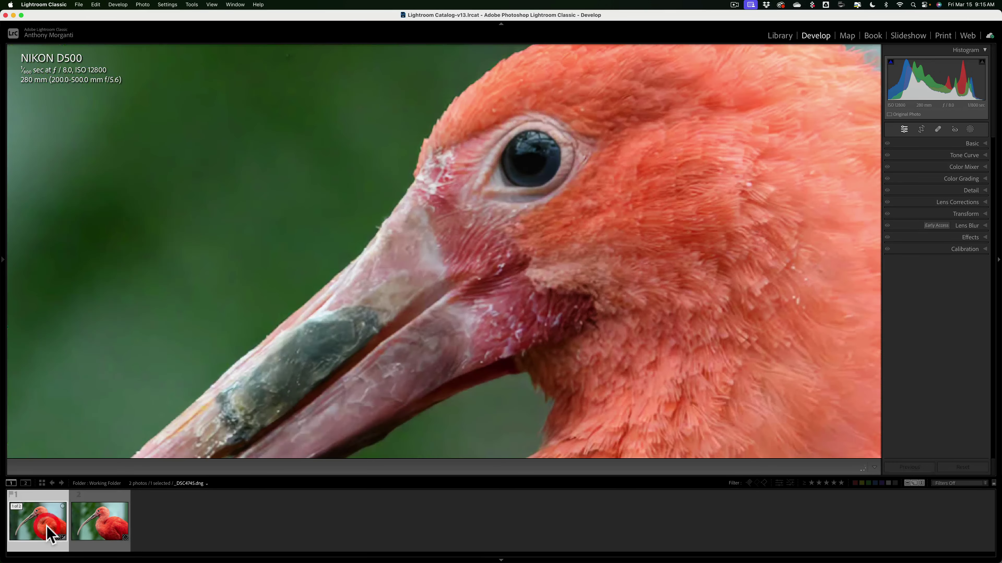
pyautogui.moveTo(637, 315); pyautogui.dragTo(470, 63)
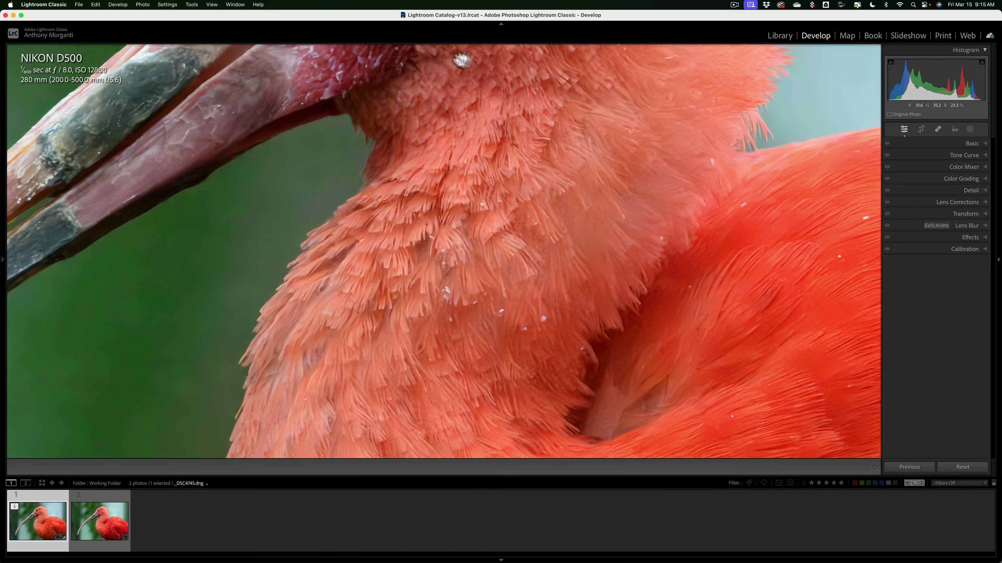
pyautogui.moveTo(736, 236); pyautogui.dragTo(653, 101)
pyautogui.moveTo(384, 286); pyautogui.dragTo(410, 221)
# Step: Alternate between the noisy NEF and the denoised DNG thumbnails, ending on the DNG
pyautogui.click(95, 534)
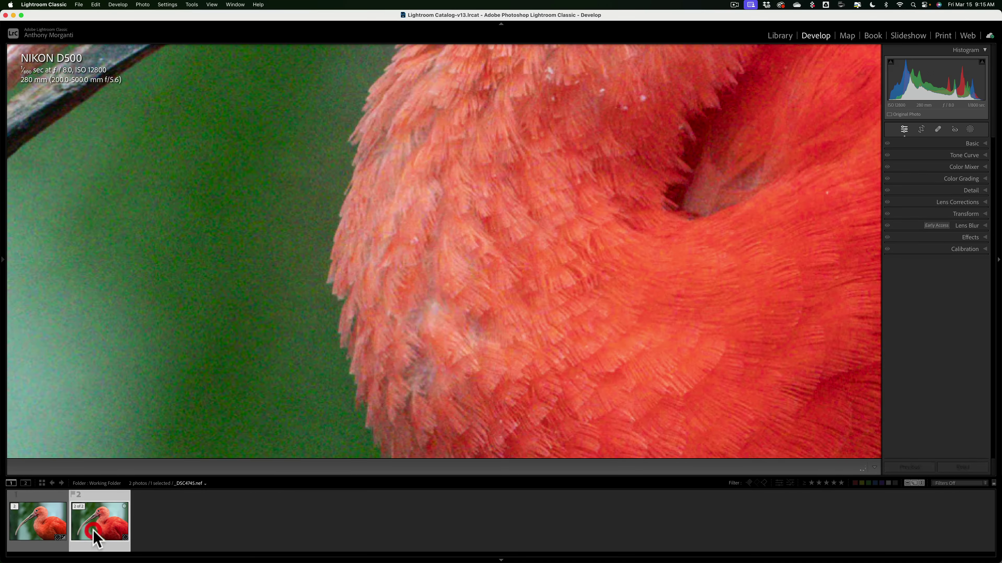
pyautogui.click(55, 535)
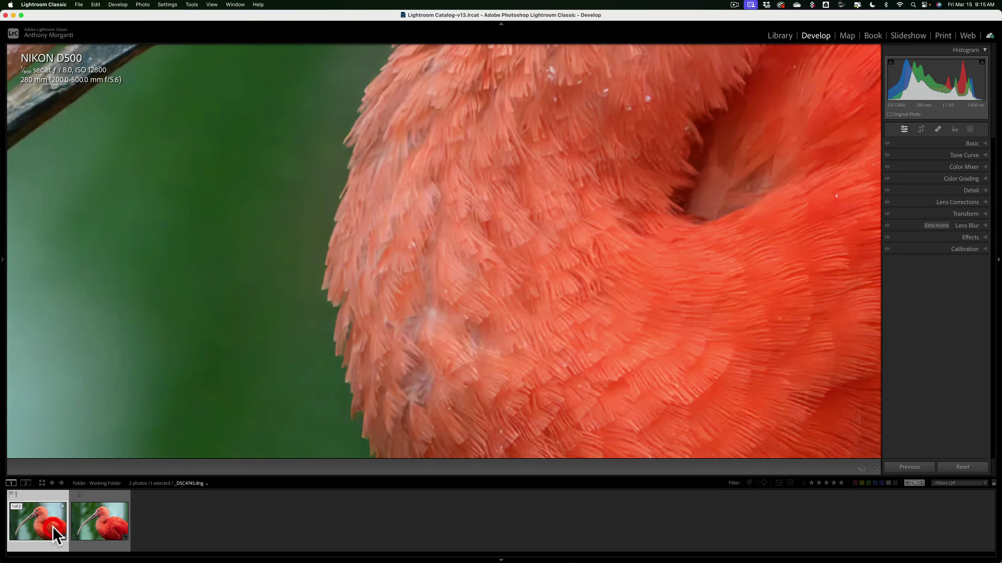
pyautogui.click(108, 526)
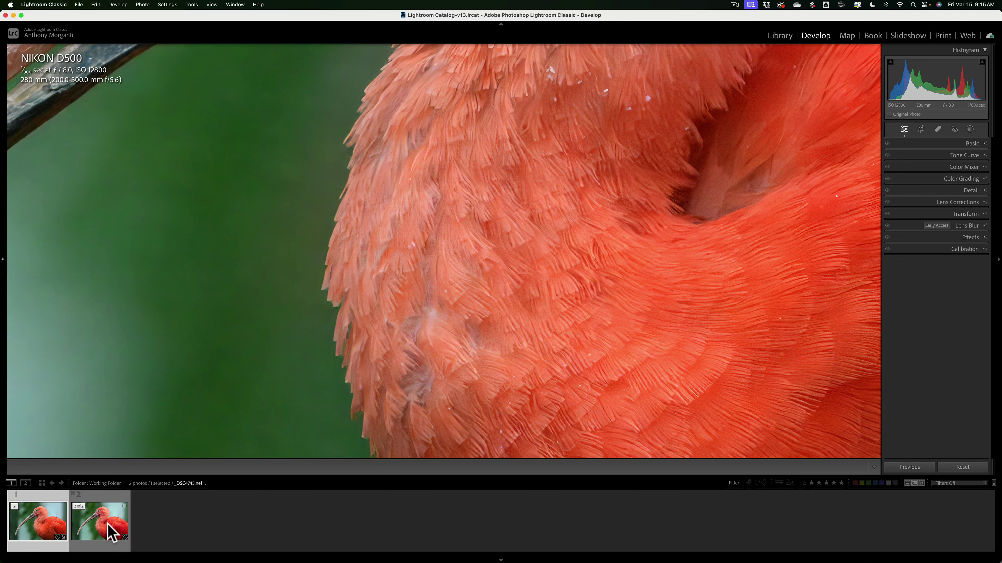
pyautogui.click(40, 527)
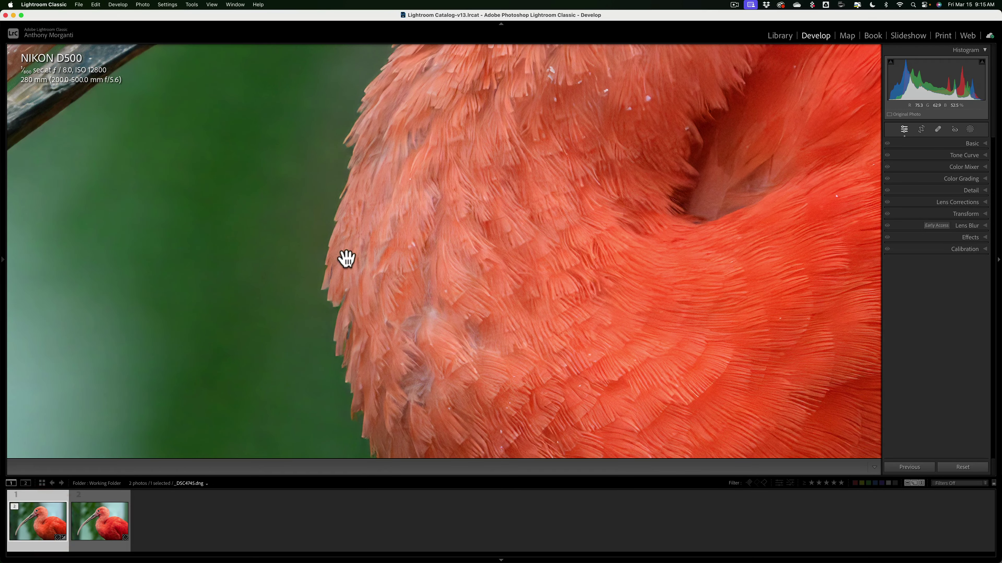
pyautogui.click(103, 519)
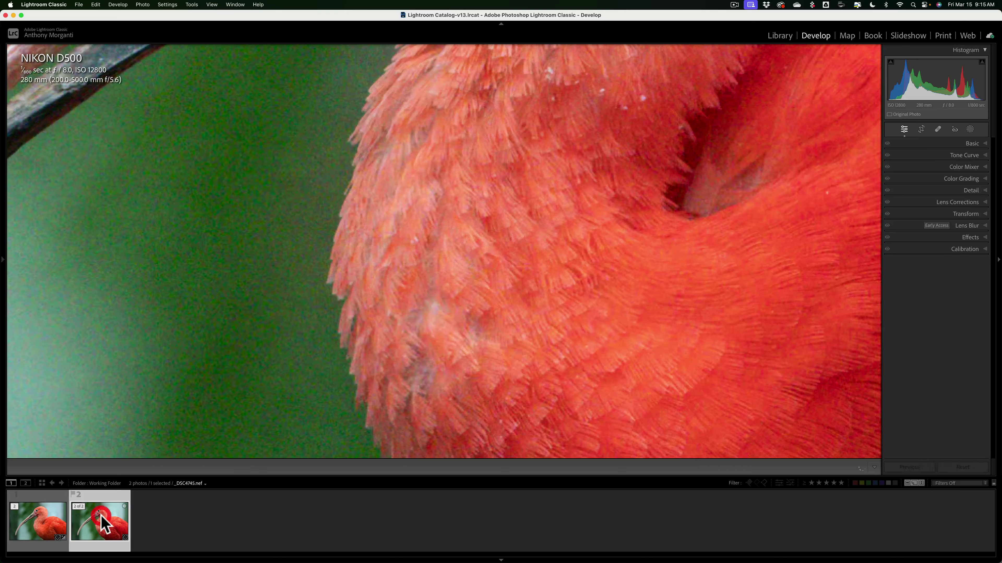
pyautogui.click(40, 529)
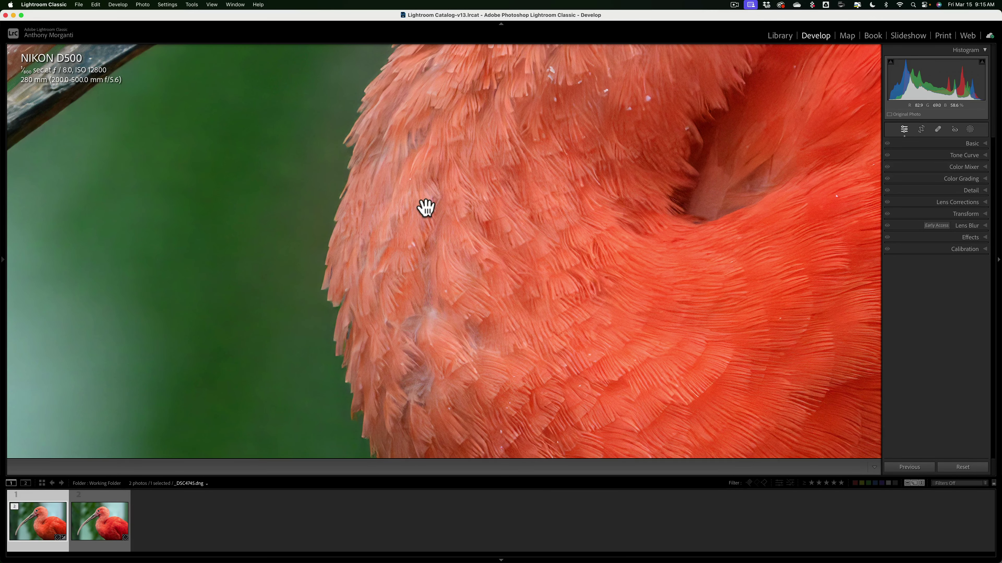
pyautogui.click(426, 208)
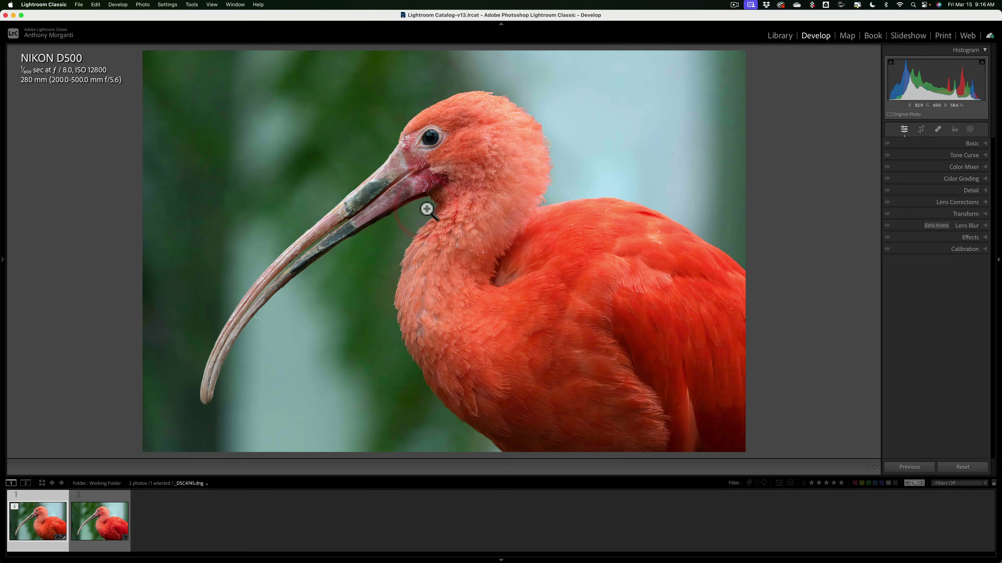